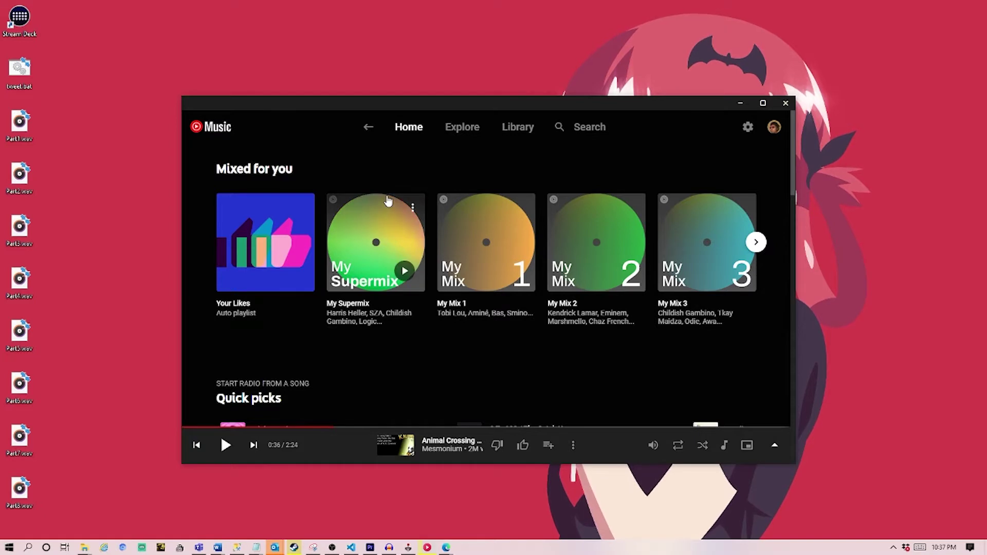
- Open the YouTube Music Desktop App's settings with the gear icon
click(748, 127)
- Review the Shortcuts settings, then close Settings and the YouTube Music window
click(313, 285)
click(714, 137)
click(785, 105)
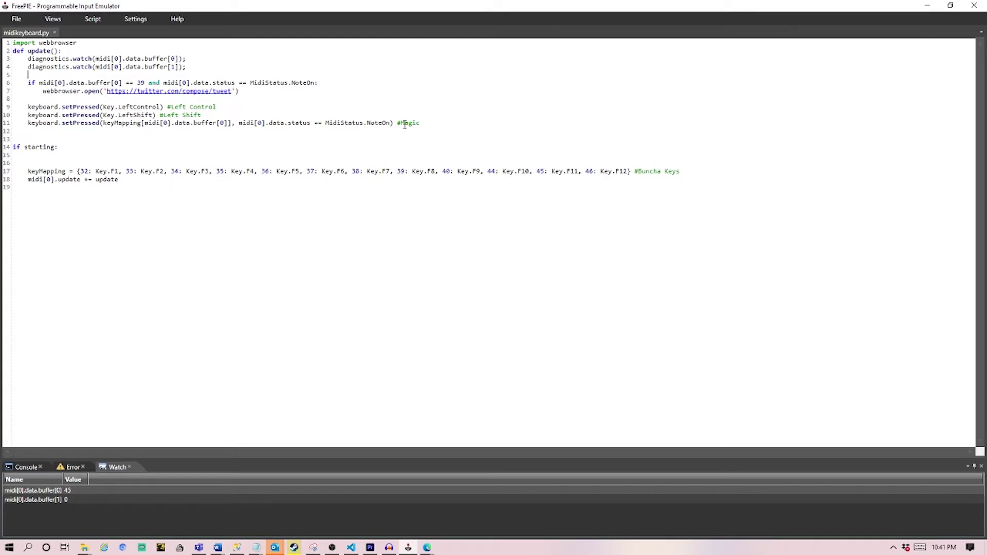
key(Return)
key(BackSpace)
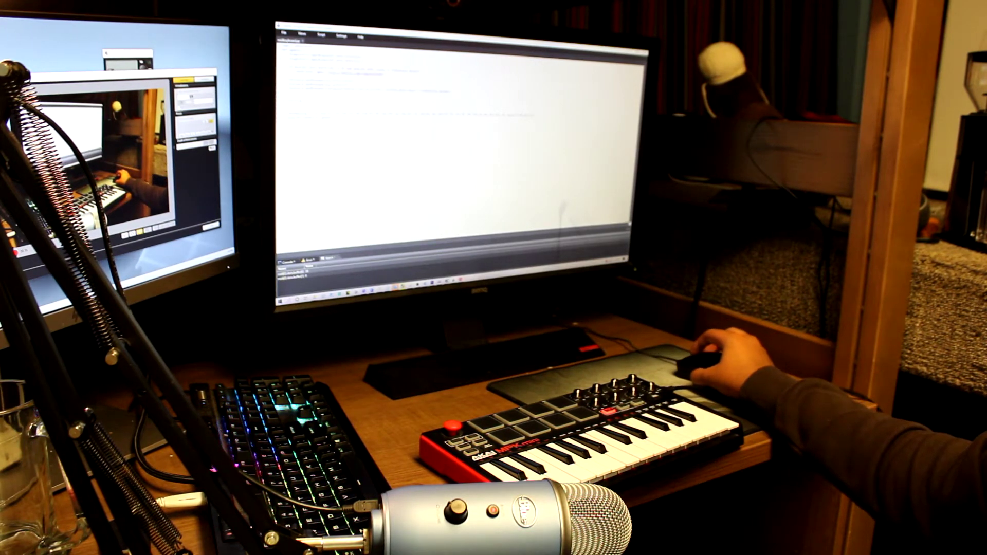
- Switch from the text editor back to OBS Studio with Alt+Tab
key(alt+Tab)
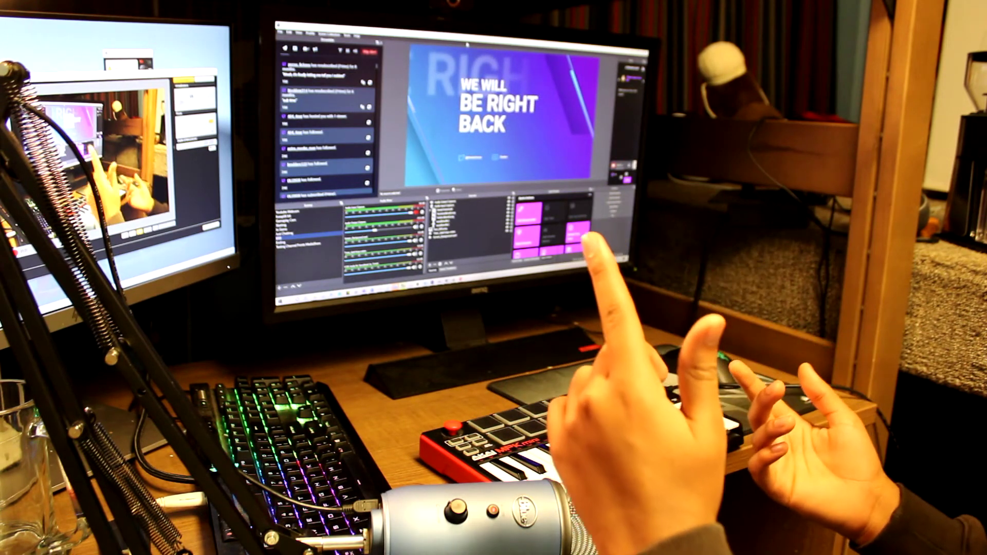
- Maximize the Twitter feed window, then switch back to OBS's We Will Be Right Back scene
key(super+Up)
key(alt+Tab)
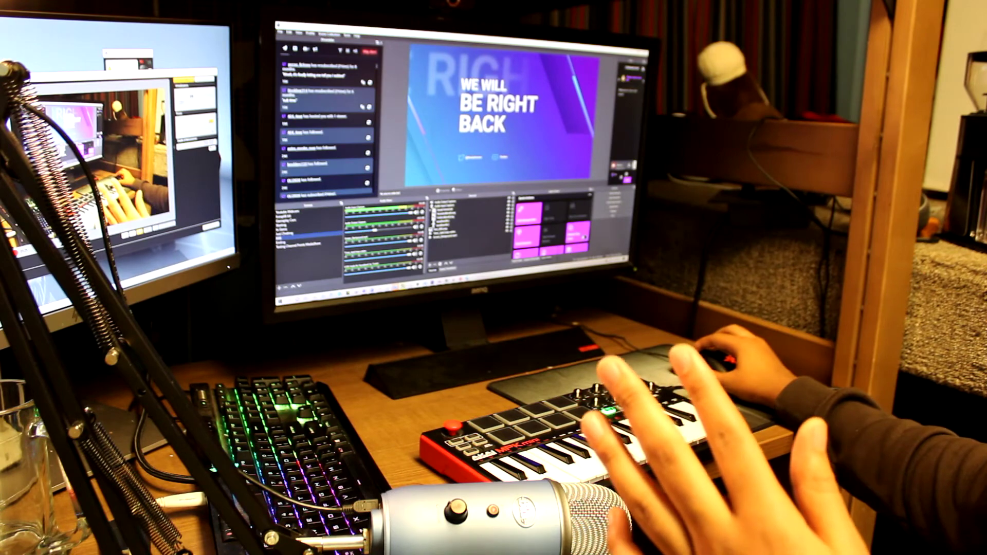
- Bring the YouTube Music player up over OBS to play the Animal Crossing track
click(365, 200)
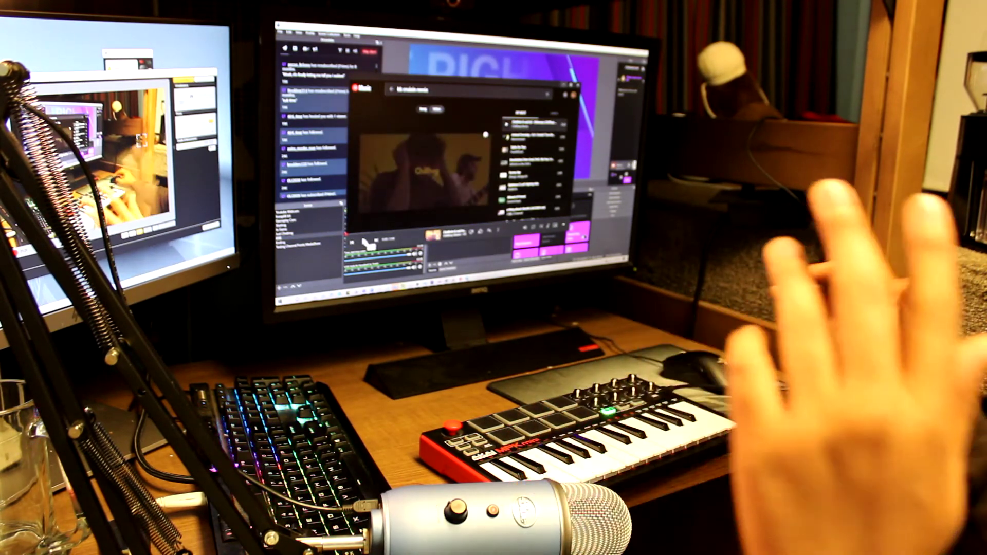